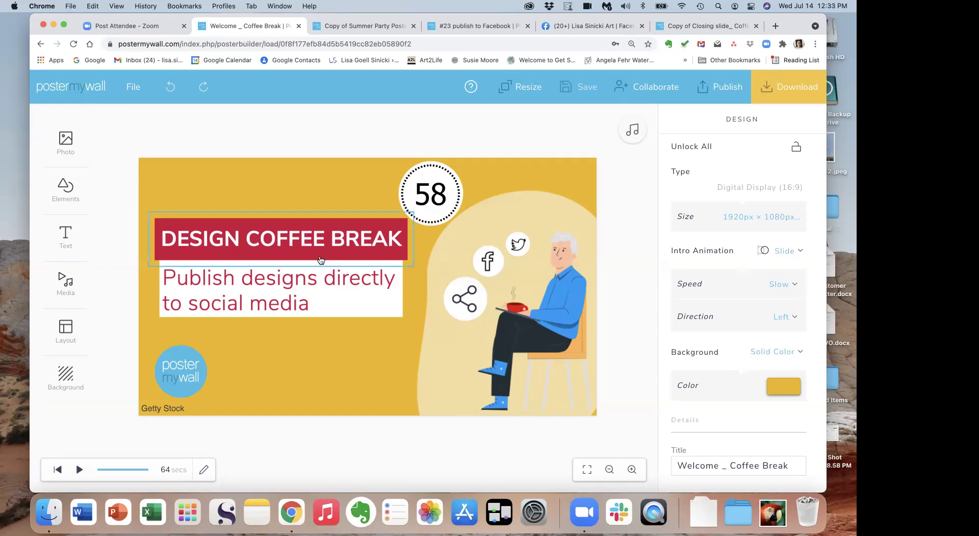
- Switch to the 'Copy of Summer Party Poster' design in the editor
left_click(358, 25)
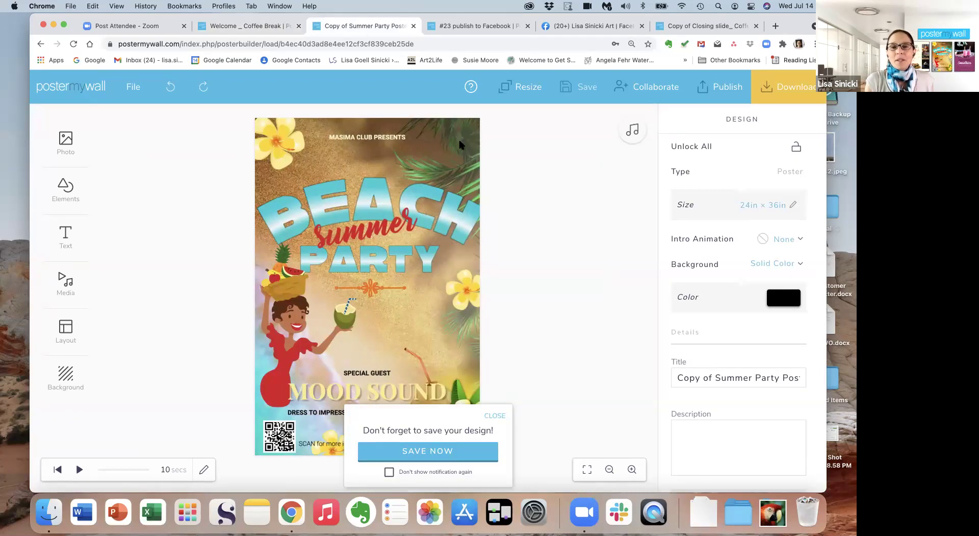
- Save the Beach Summer Party poster from the save-reminder popup
left_click(451, 452)
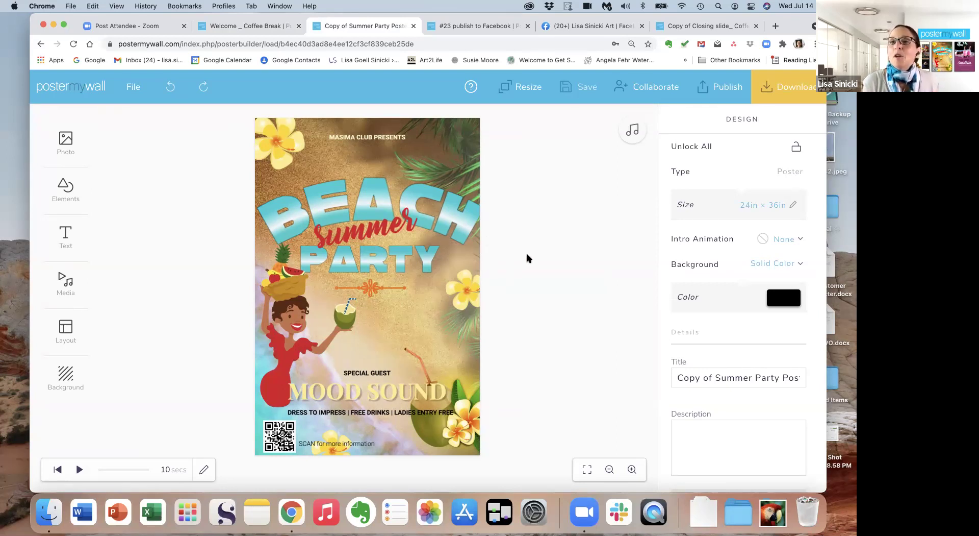
- Connect a Facebook account for social media publishing of the beach party poster
left_click(728, 88)
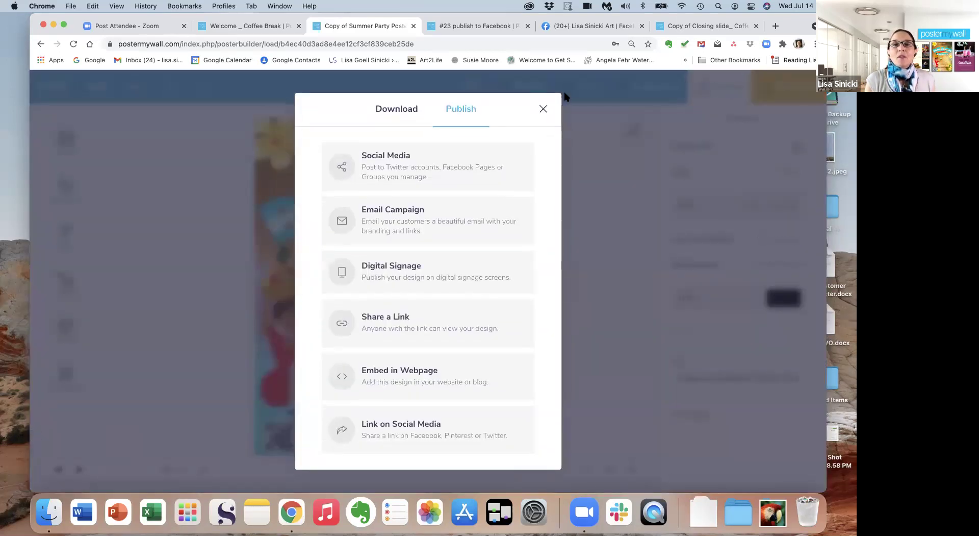
left_click(398, 163)
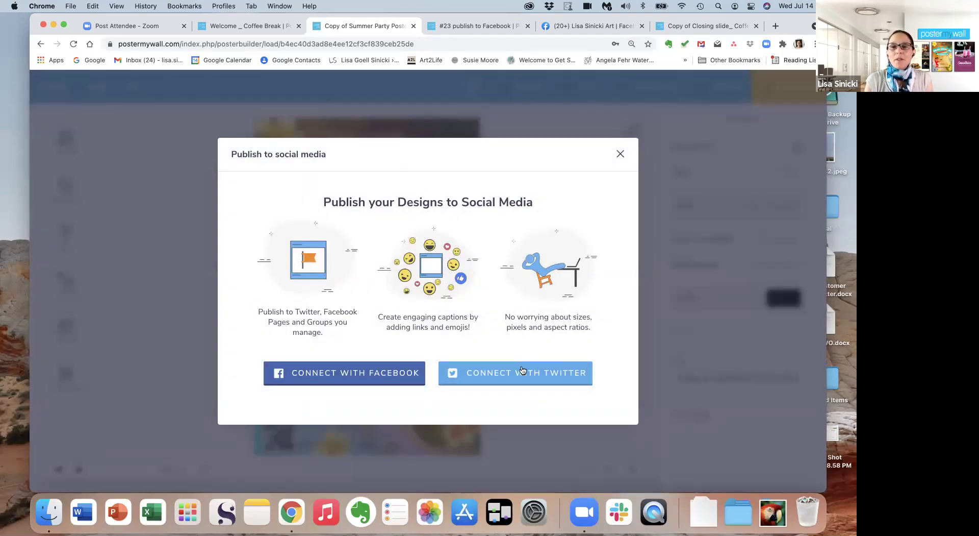
left_click(340, 375)
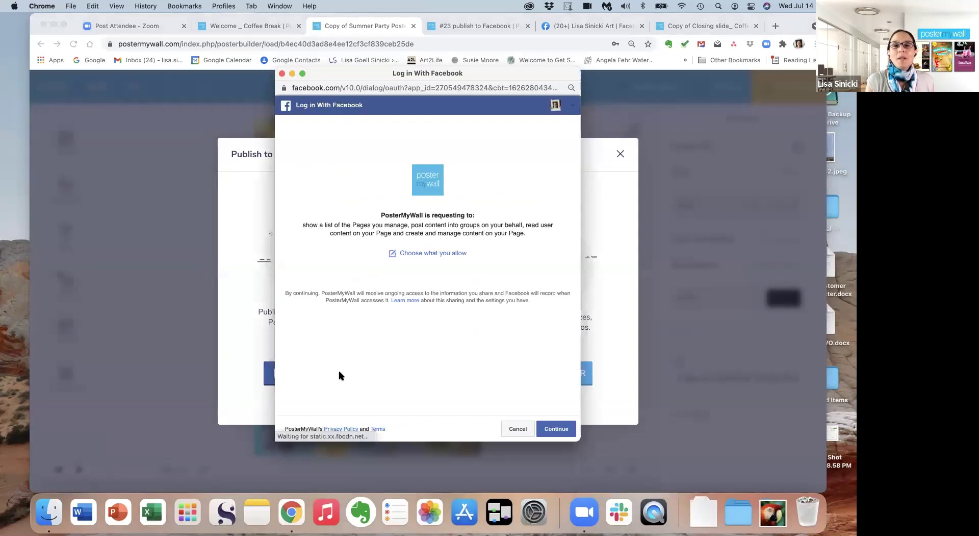
left_click(557, 428)
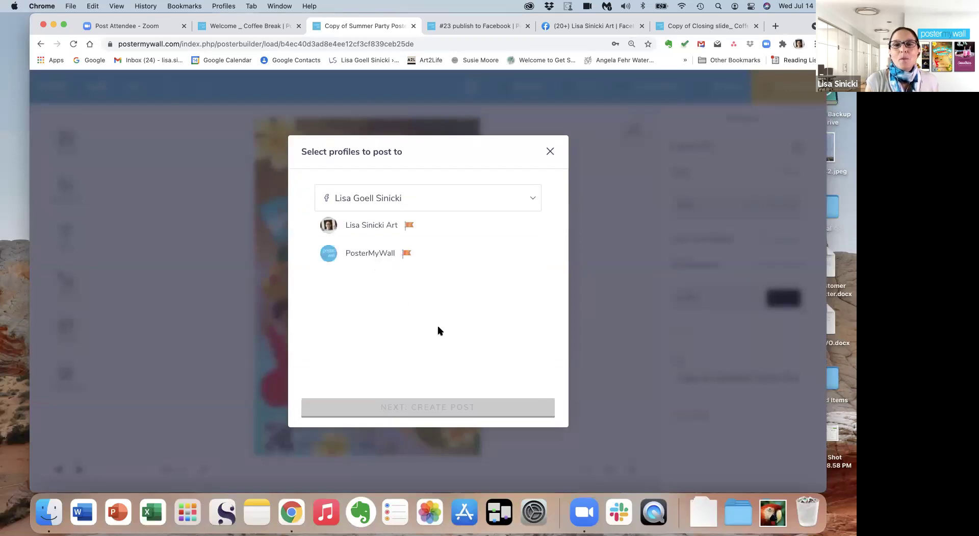
- Select the art page as the posting profile and continue to the create-post form
left_click(367, 225)
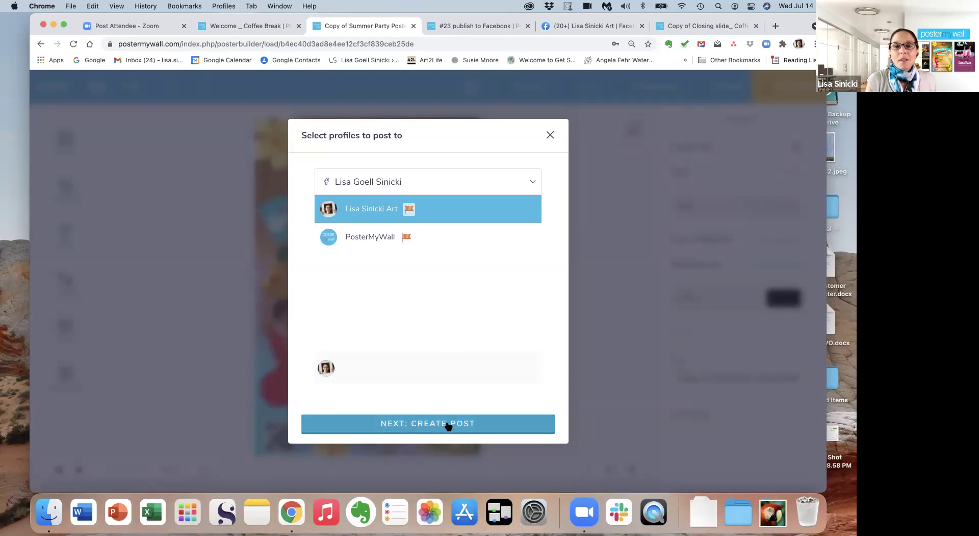
left_click(419, 424)
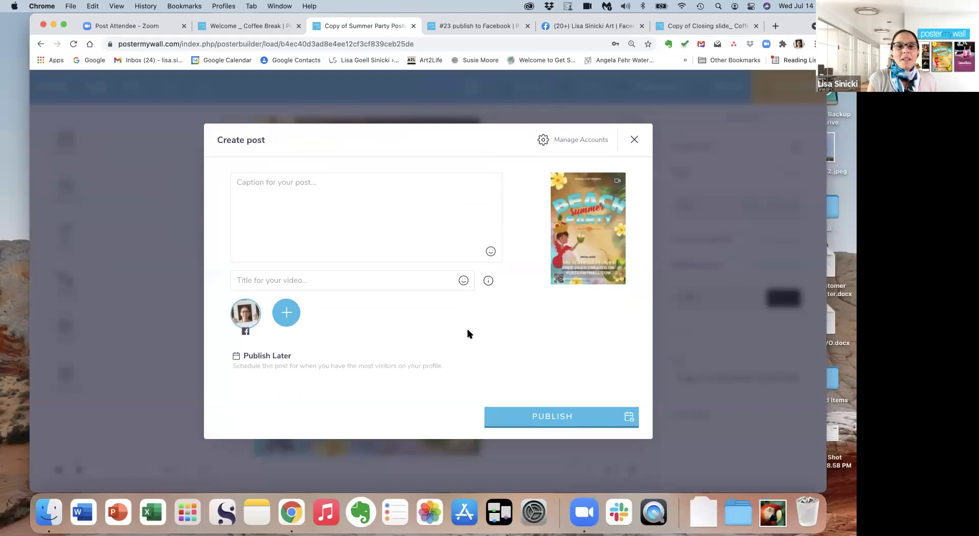
- Title the post 'The can't miss event of the summer' and caption it 'Get your tickets before they sell out.'
left_click(241, 280)
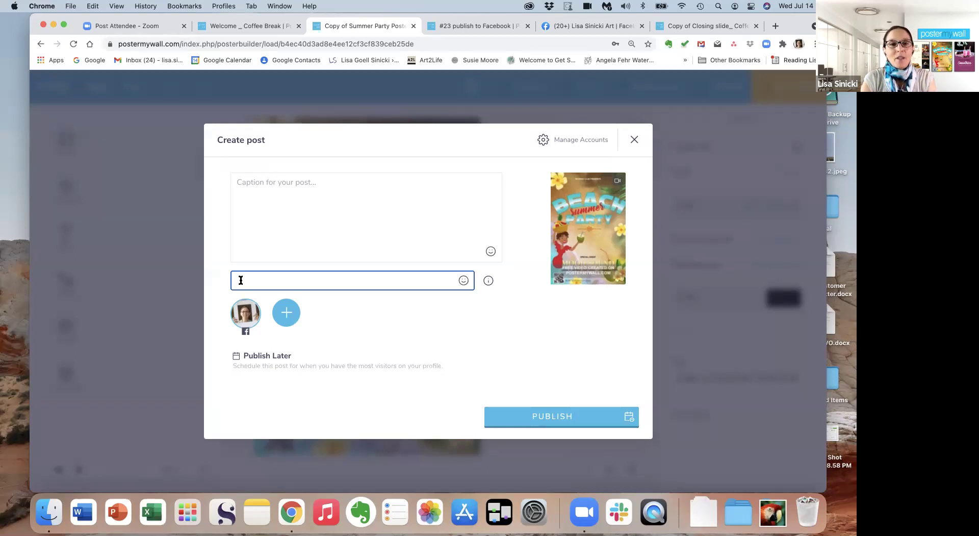
type("T")
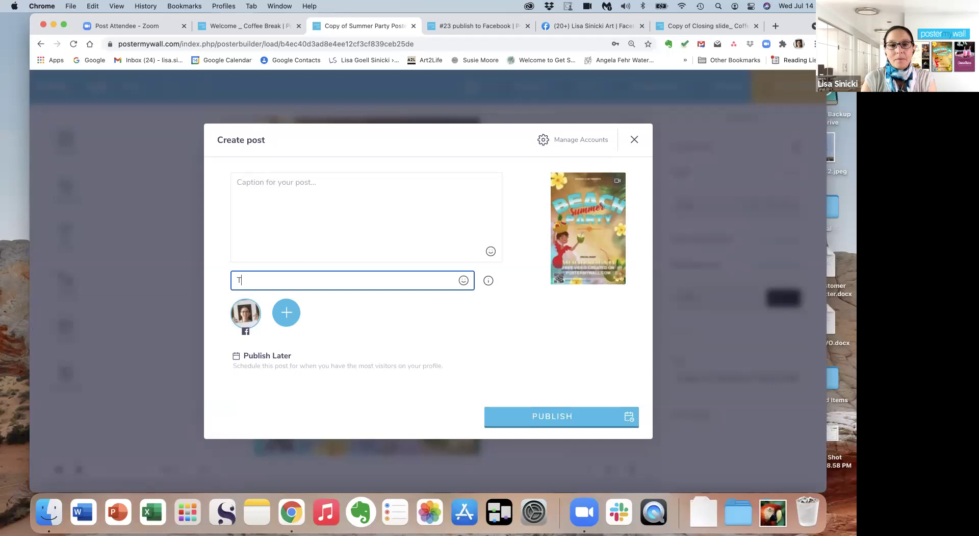
type("he can")
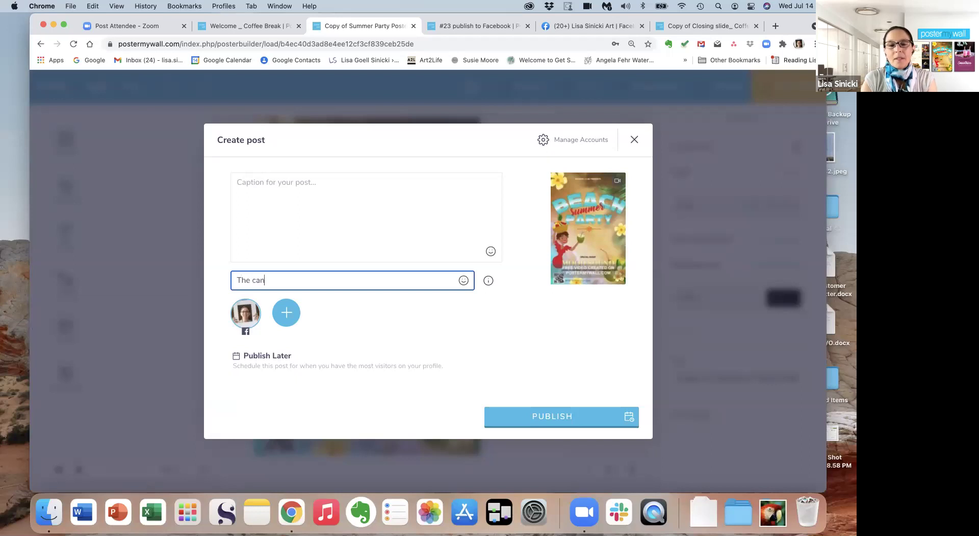
type("'t miss eve")
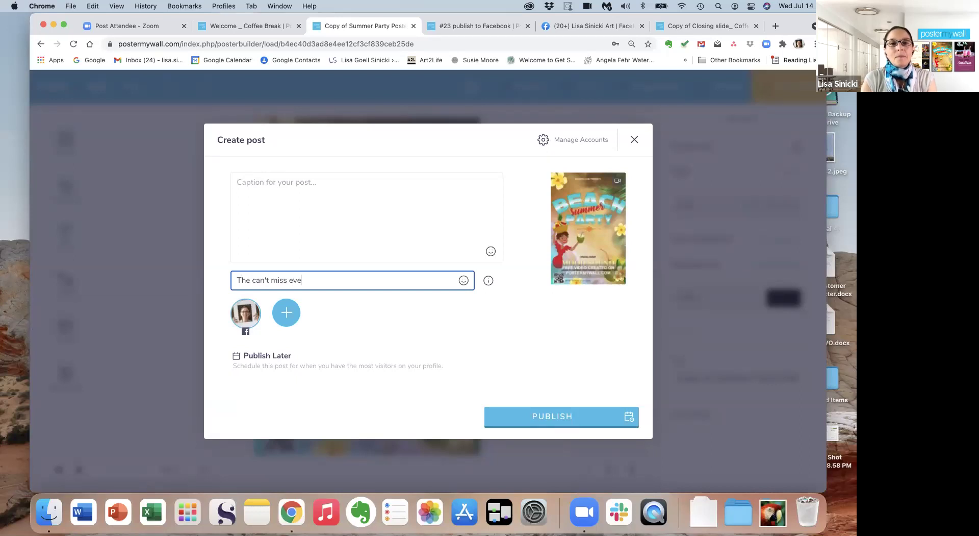
type("nt of")
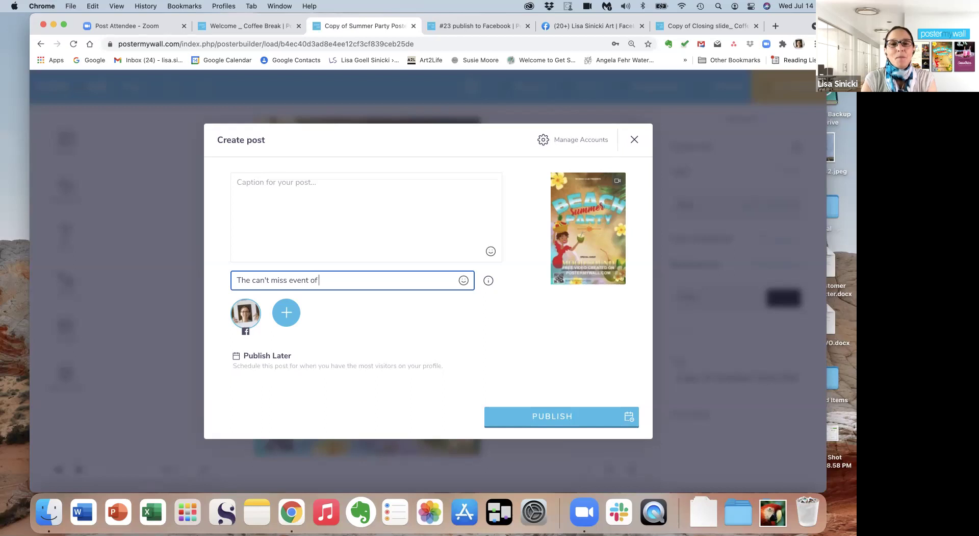
type(" the summer")
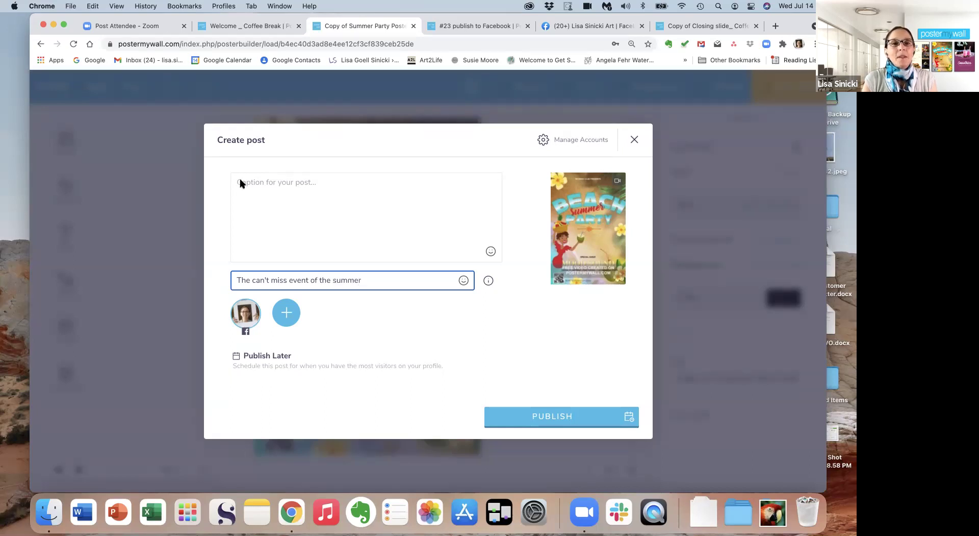
left_click(242, 184)
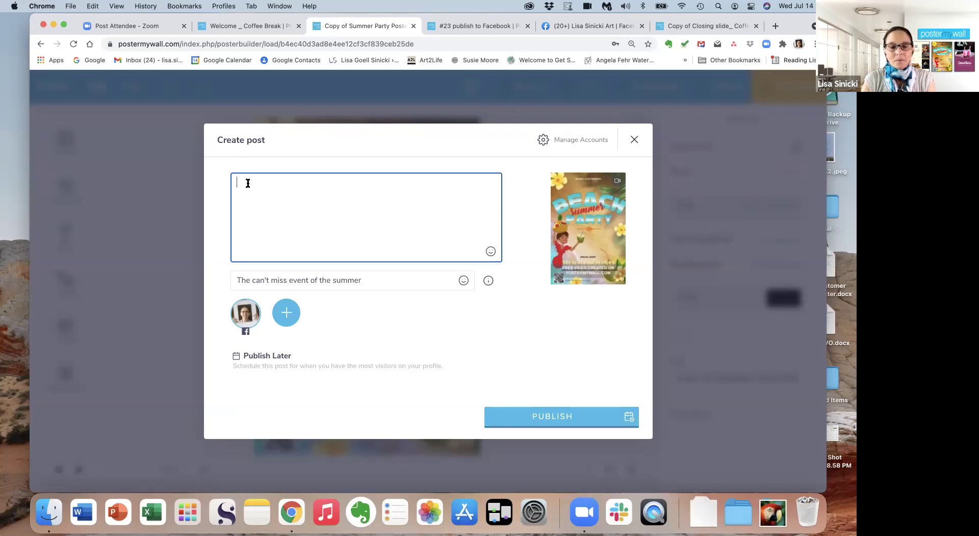
type("Get")
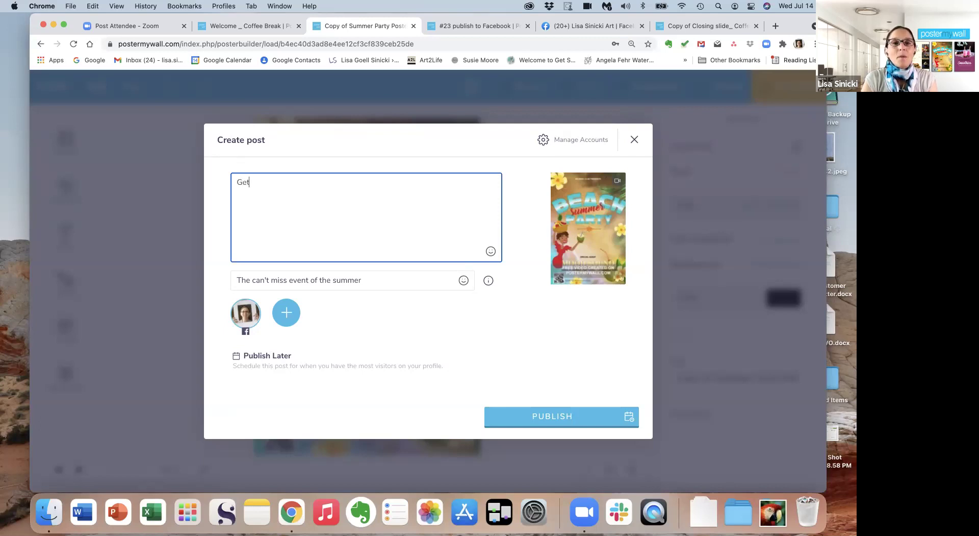
type(" your t")
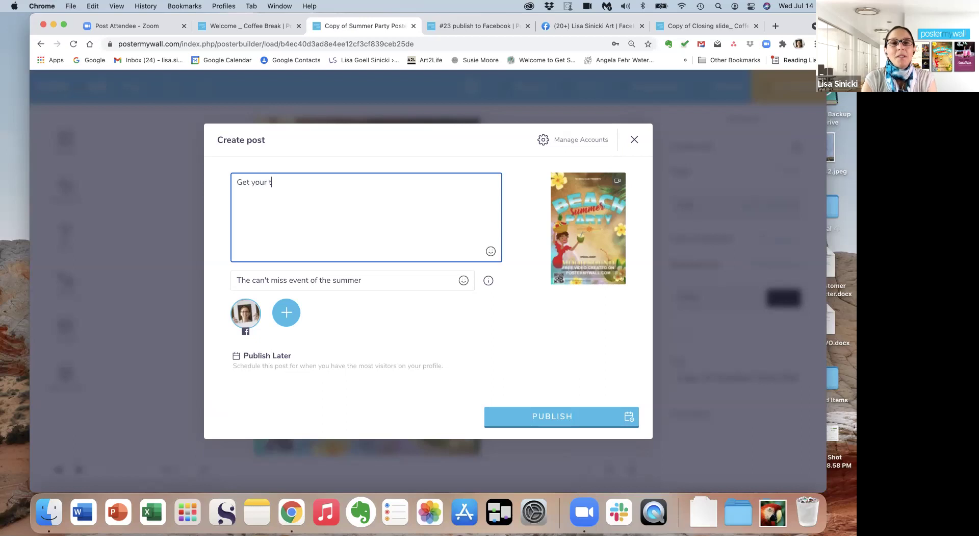
type("ickets be")
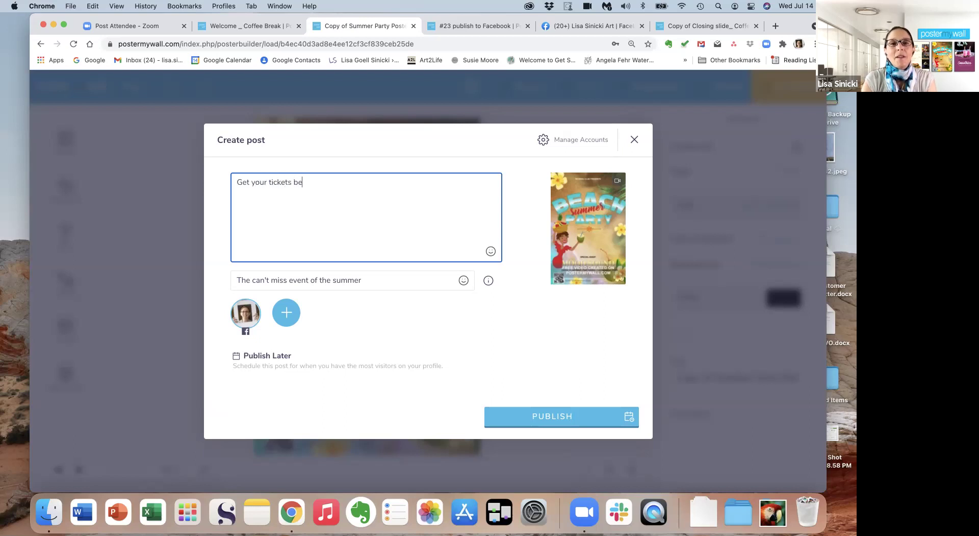
type("fore they se")
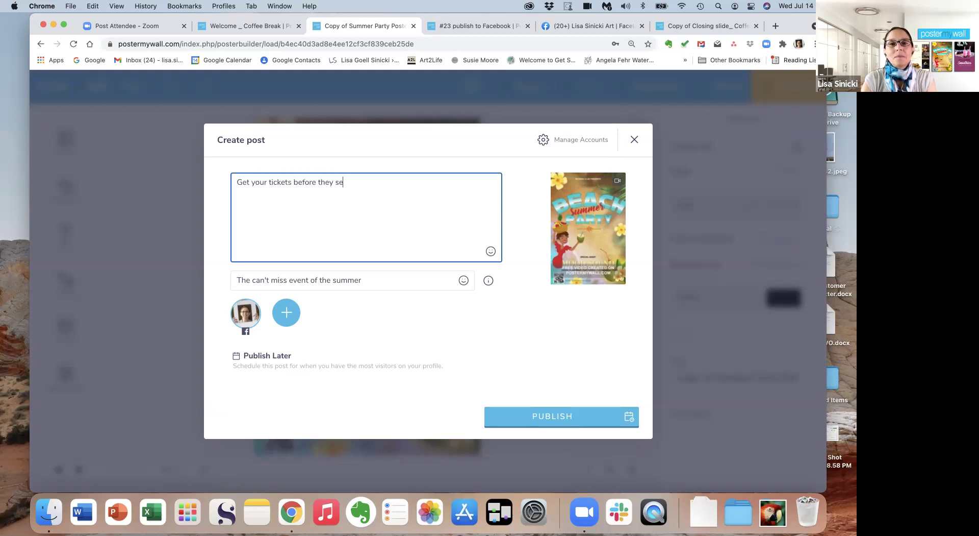
type("ll out.")
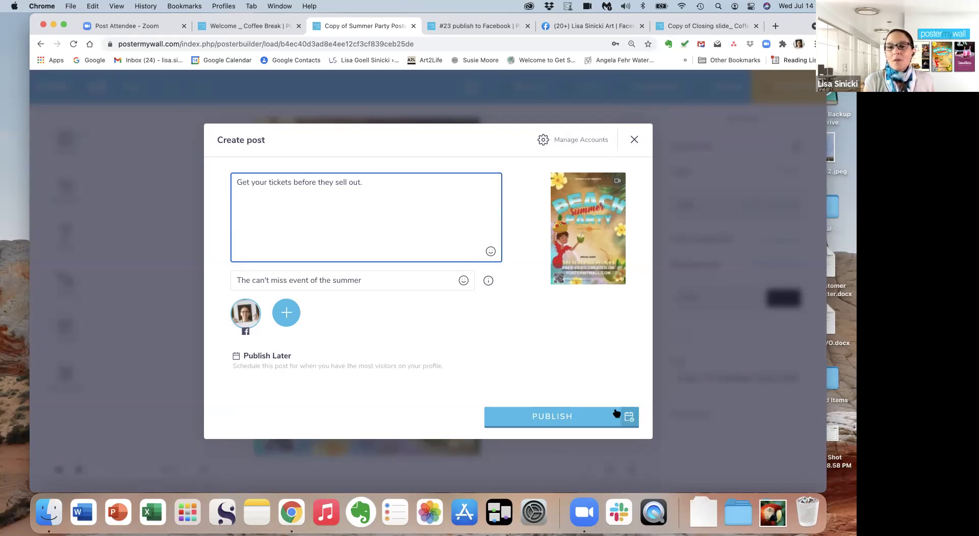
left_click(266, 357)
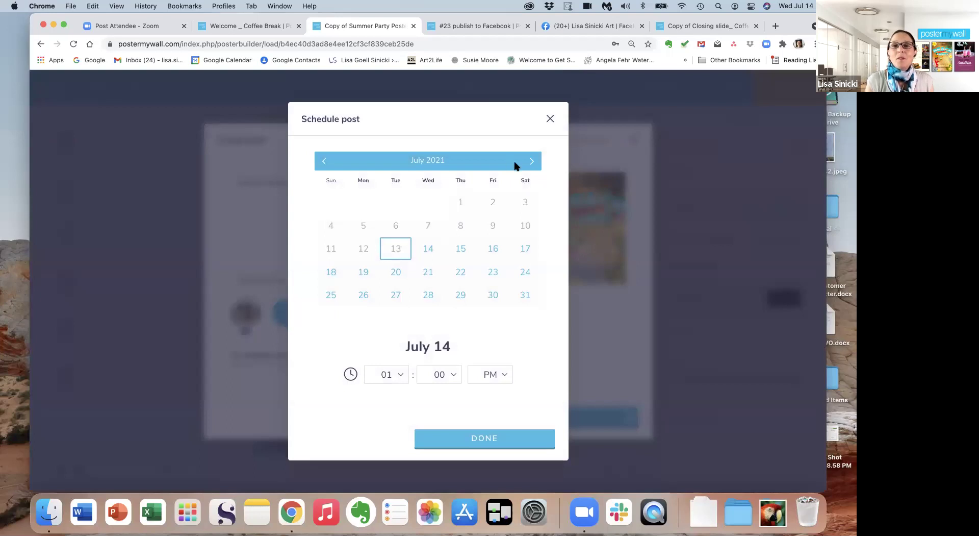
left_click(532, 161)
left_click(461, 247)
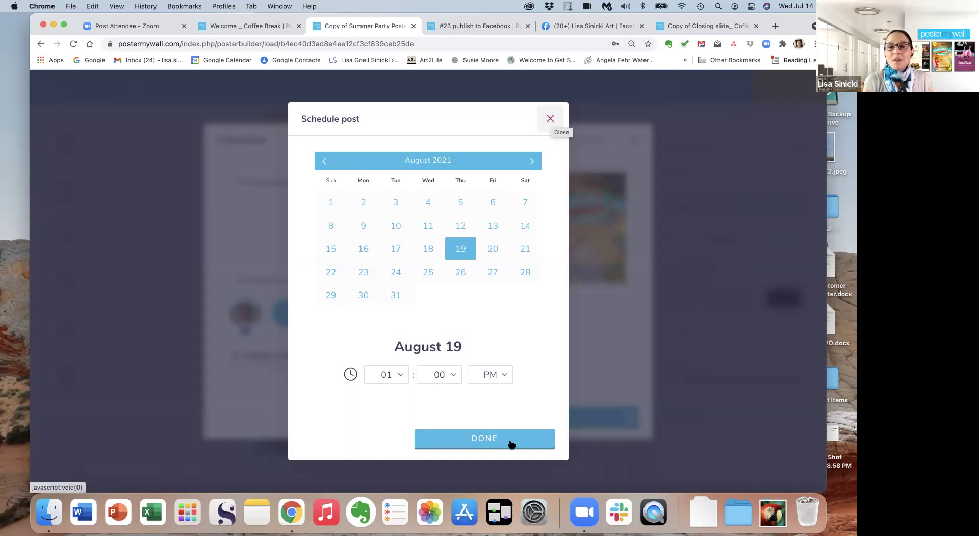
left_click(551, 121)
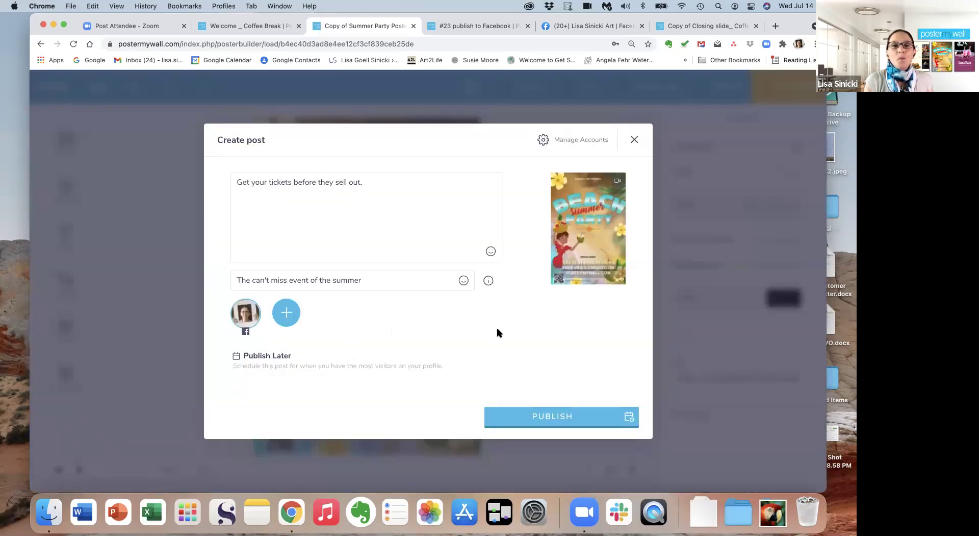
- Publish the beach party post to the Facebook art page immediately
left_click(550, 419)
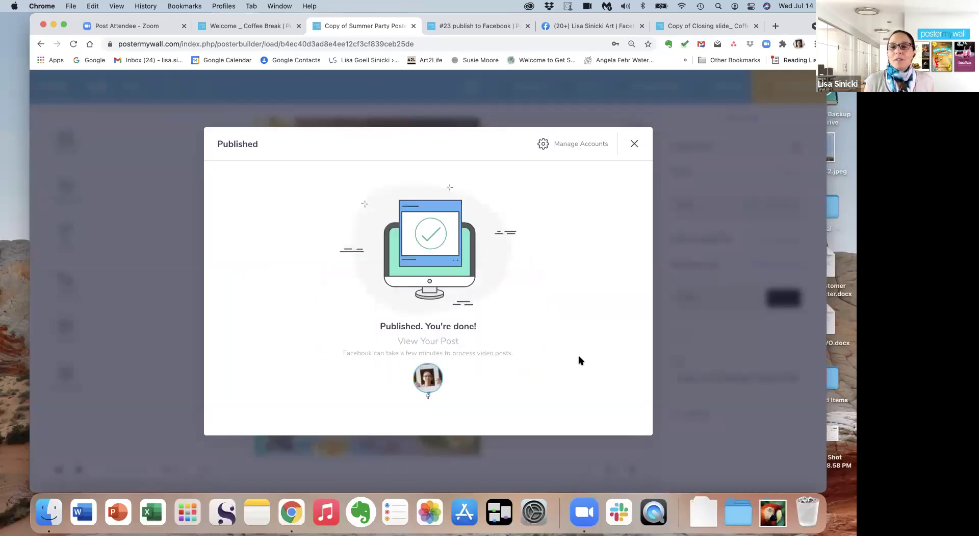
- Open the Facebook art page from the confirmation and reload it twice to find the post
left_click(431, 380)
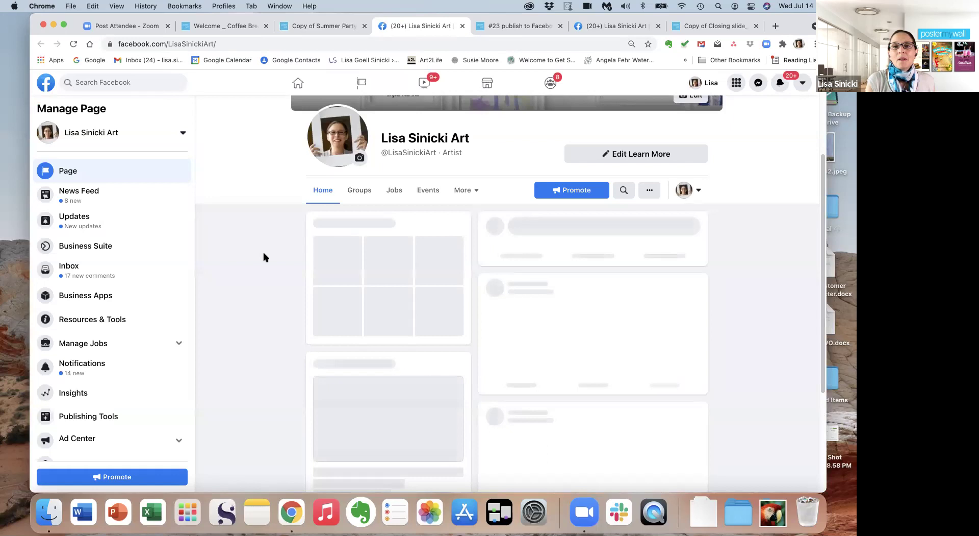
scroll(261, 288, "up", 3)
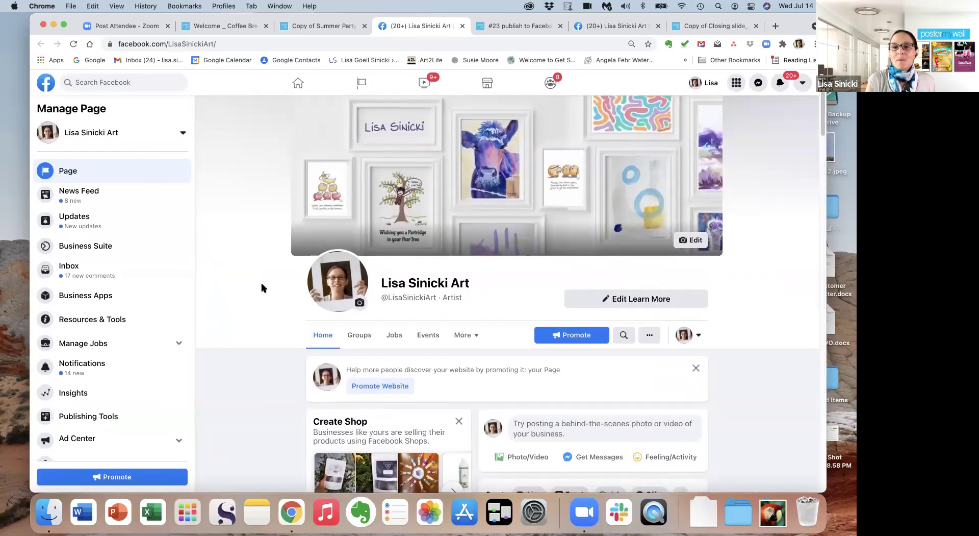
scroll(261, 288, "up", 2)
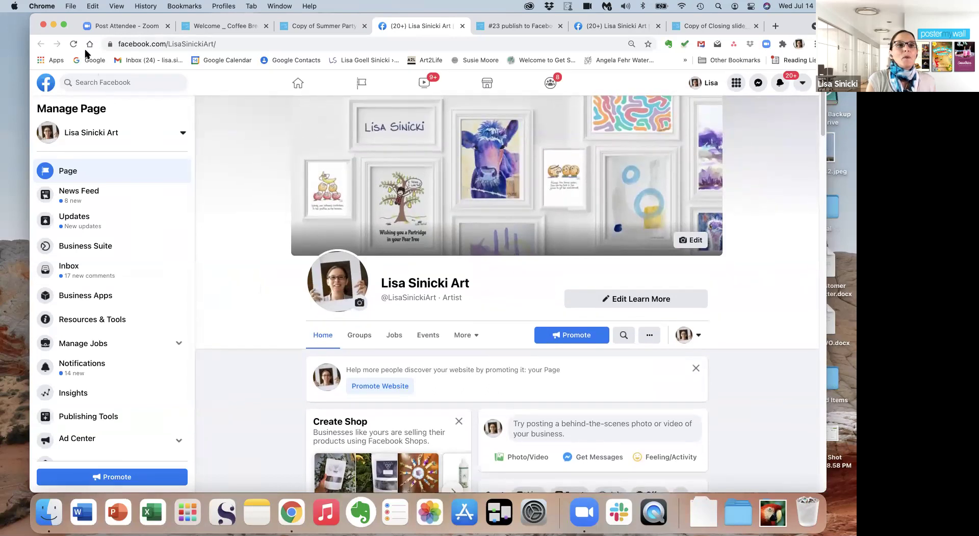
left_click(73, 44)
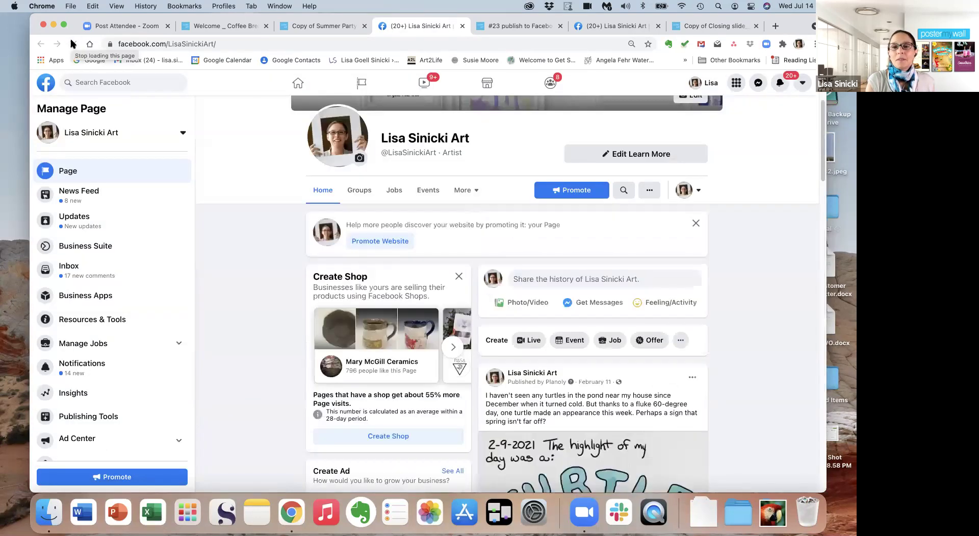
left_click(73, 44)
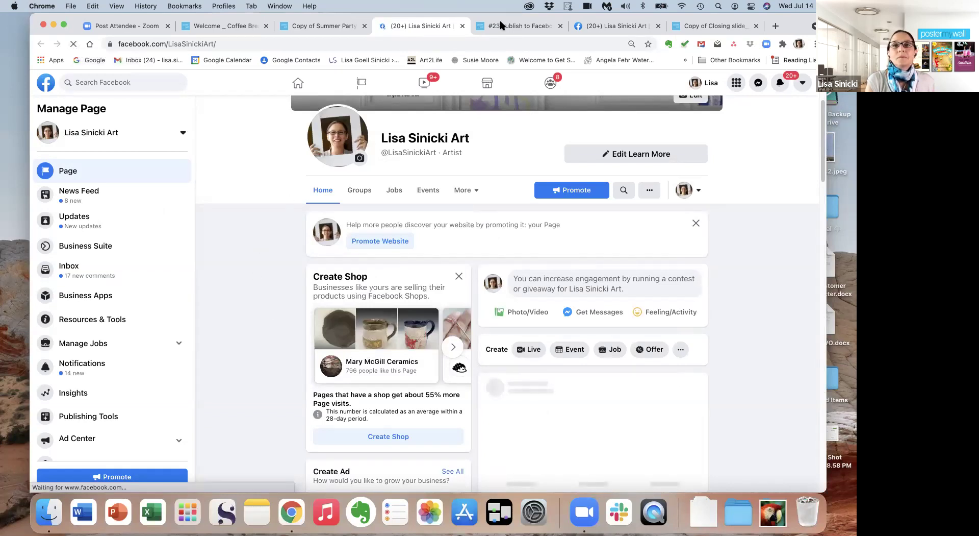
- Close the Facebook tab and switch to the '#23 publish to Facebook' designs folder
left_click(462, 25)
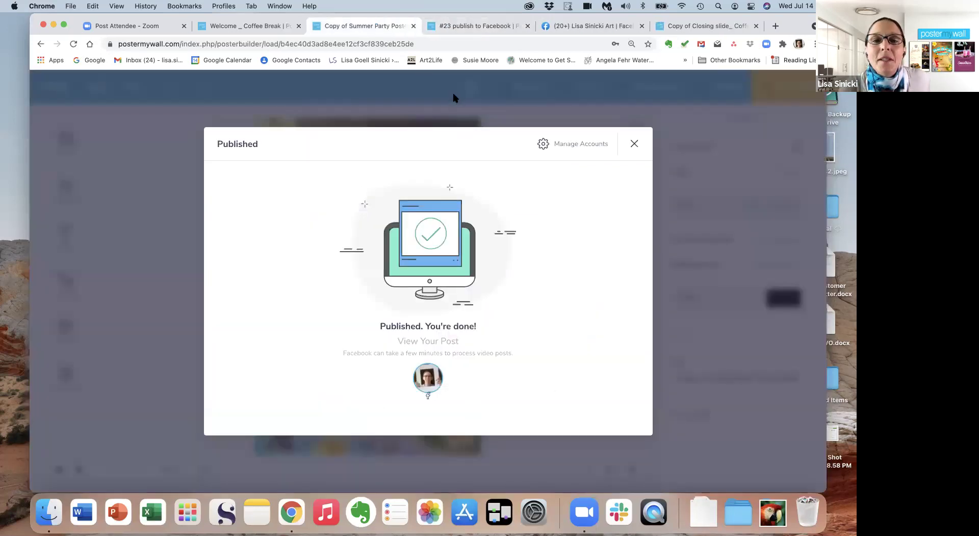
left_click(474, 26)
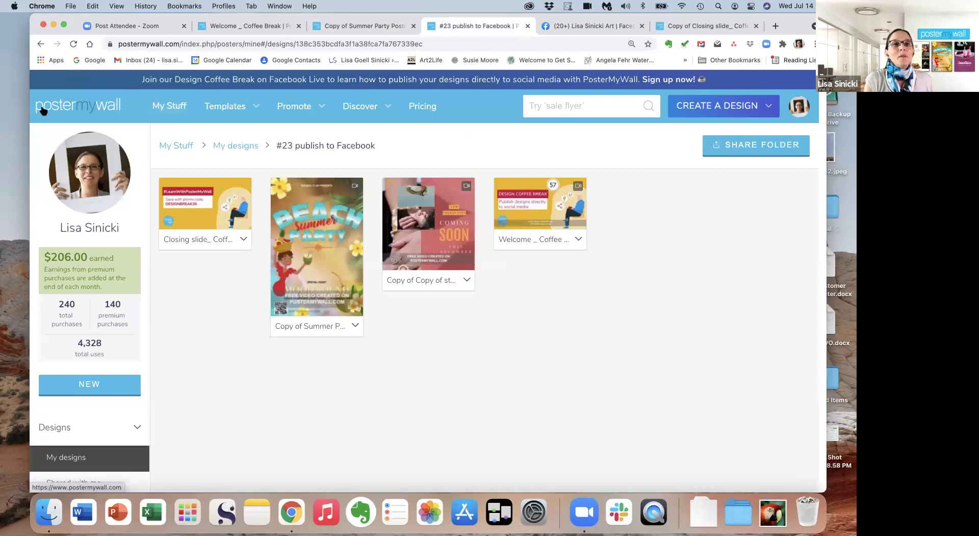
mouse_move(429, 216)
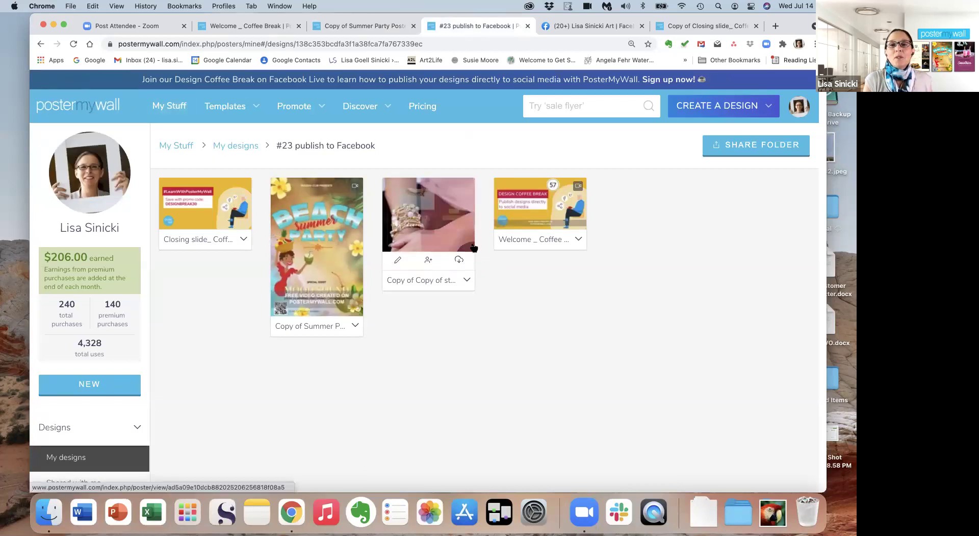
- Start a Social Media post for the Coming Soon design, then return to the Summer Party tab
left_click(467, 282)
scroll(638, 394, "down", 3)
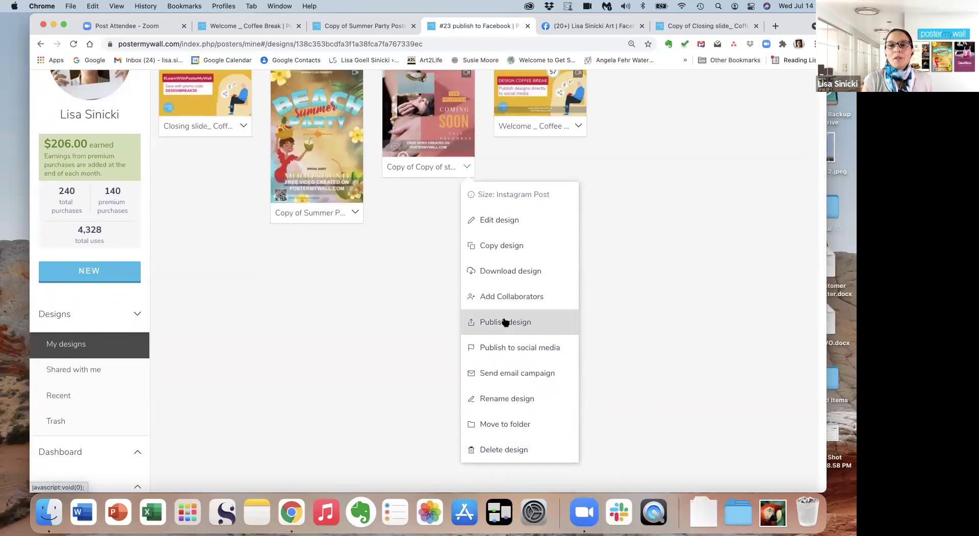
left_click(503, 321)
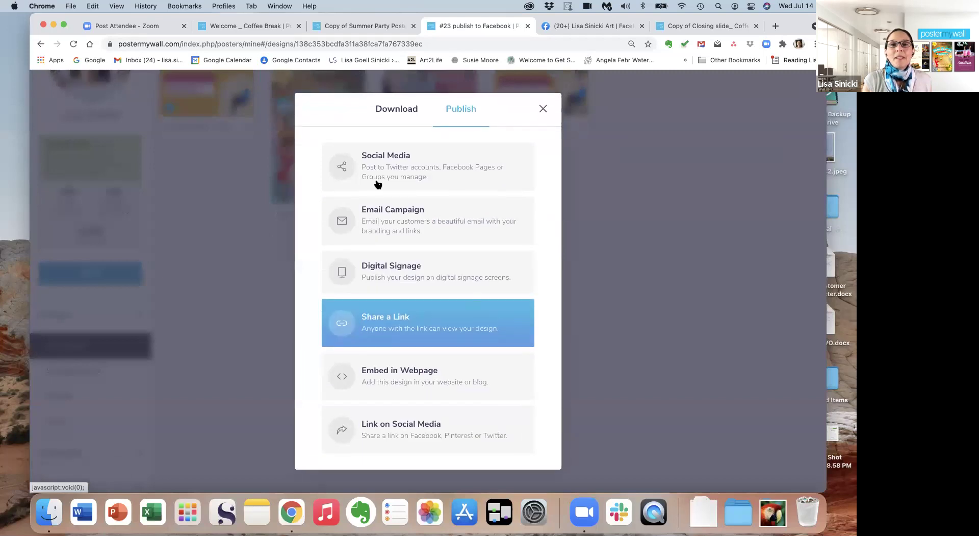
left_click(382, 159)
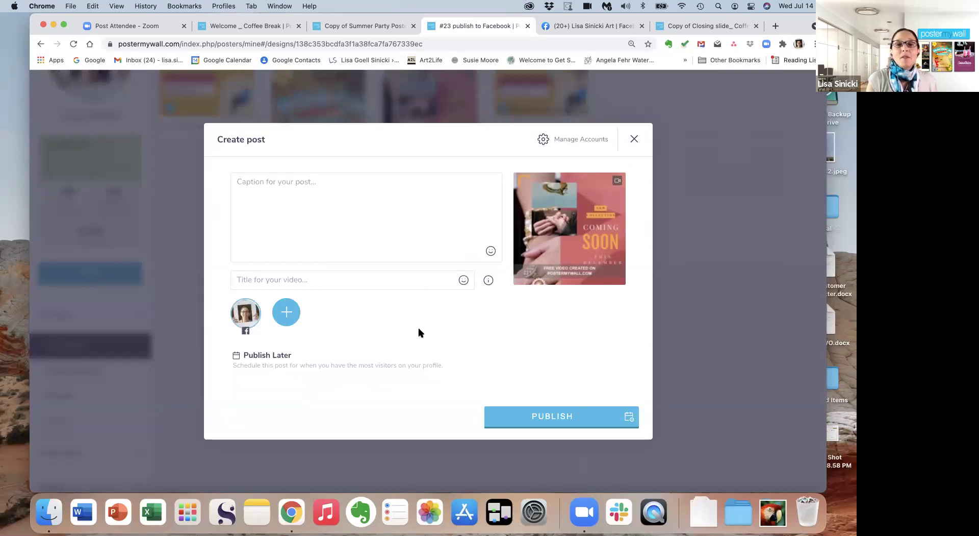
left_click(352, 28)
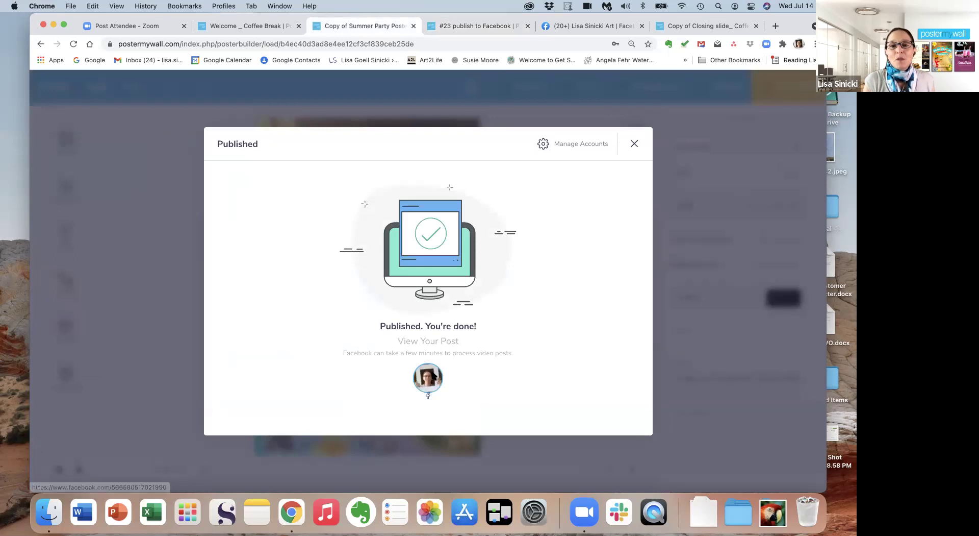
- Open the Facebook art page from the Published message and scroll to the beach party video
left_click(432, 374)
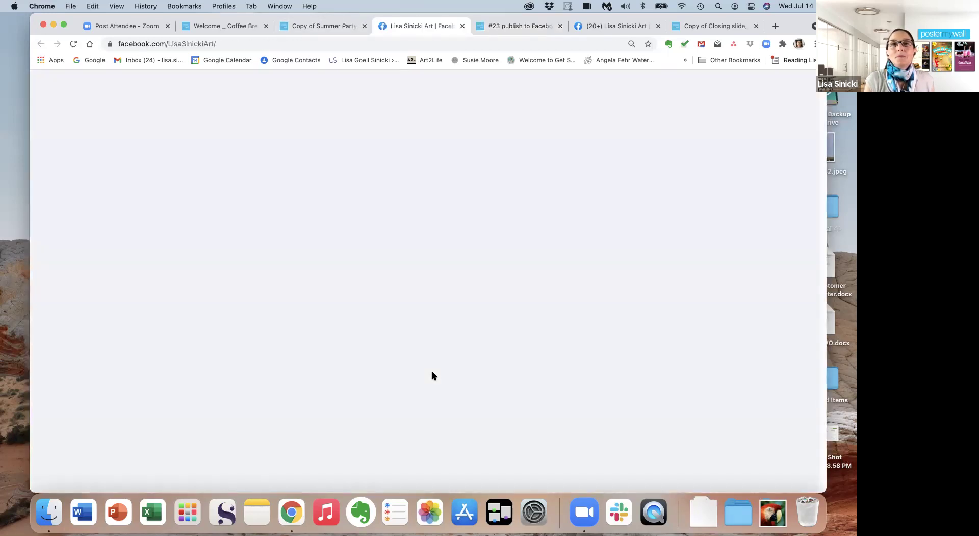
scroll(510, 393, "down", 2)
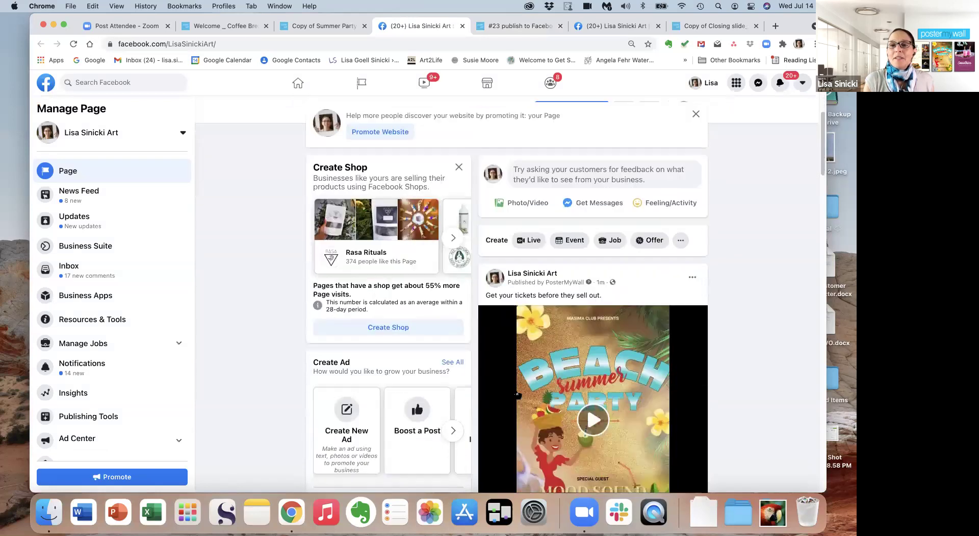
scroll(517, 394, "down", 2)
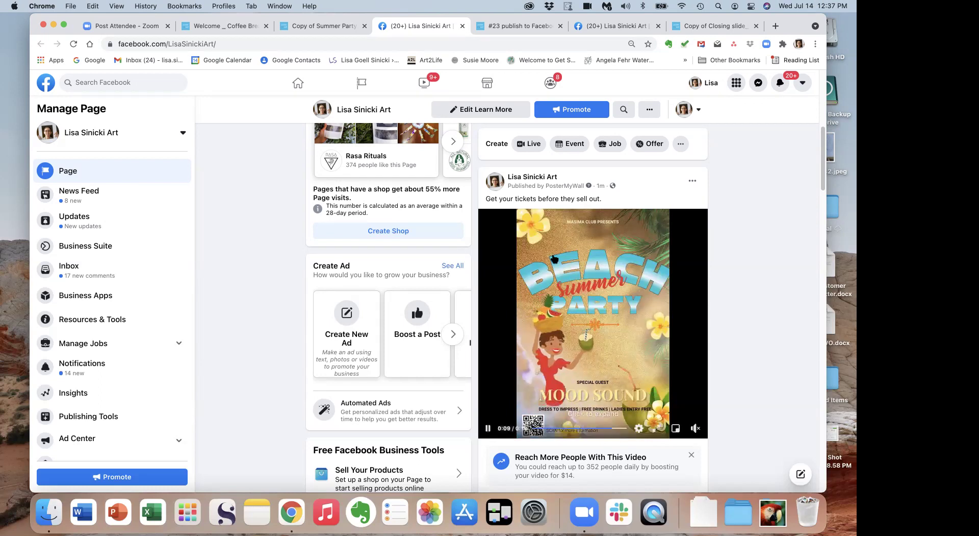
- From the #23 tab, close the unfinished post, open the Coming Soon design, and show its publish options
left_click(518, 29)
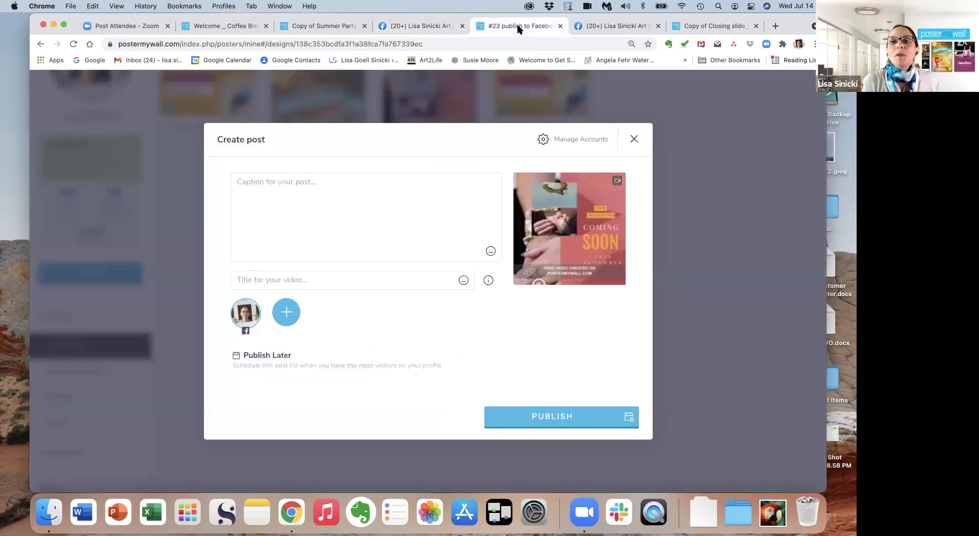
left_click(632, 144)
scroll(431, 153, "up", 4)
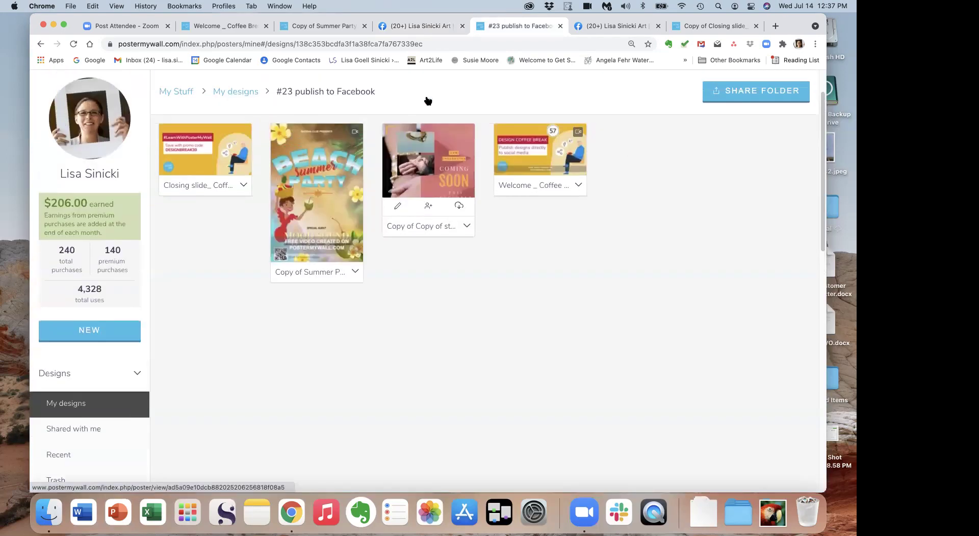
left_click(437, 202)
scroll(538, 359, "down", 3)
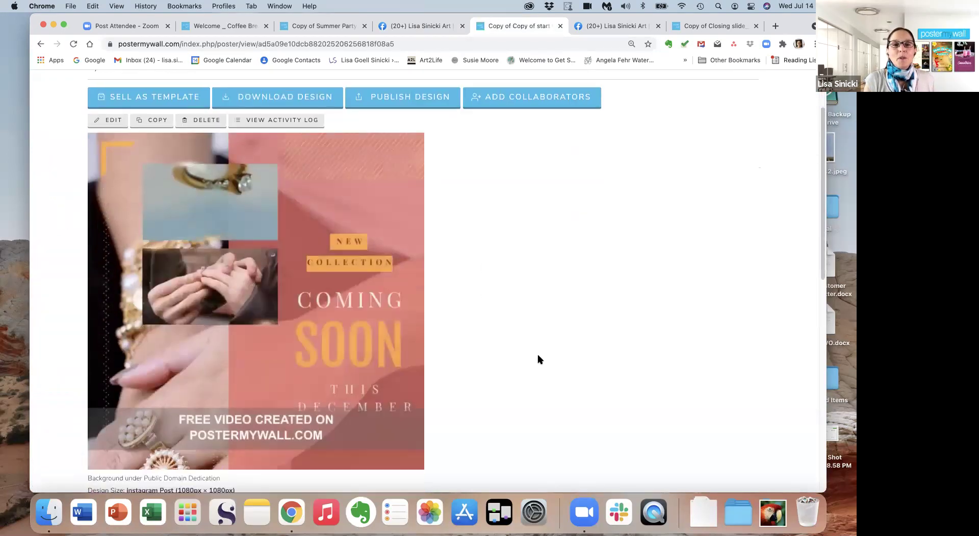
scroll(538, 357, "down", 1)
left_click(298, 211)
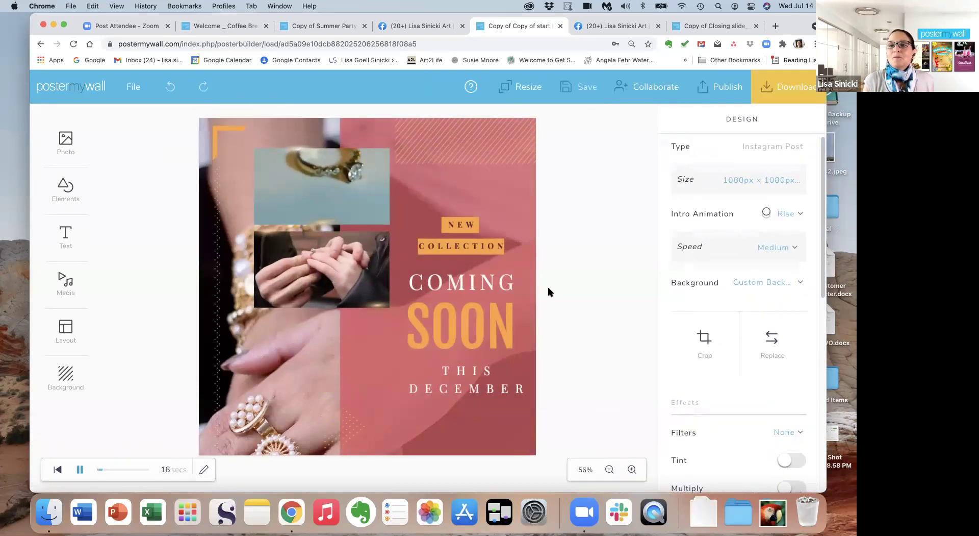
left_click(721, 90)
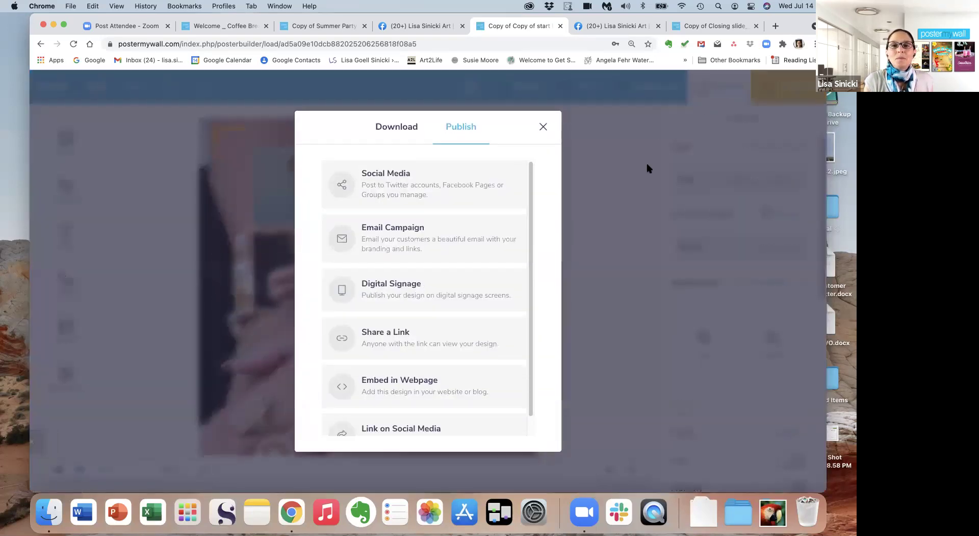
- Publish the ring video to Facebook now, titled 'Say yes to the ring' with caption 'The gift she'll really love!'
left_click(455, 171)
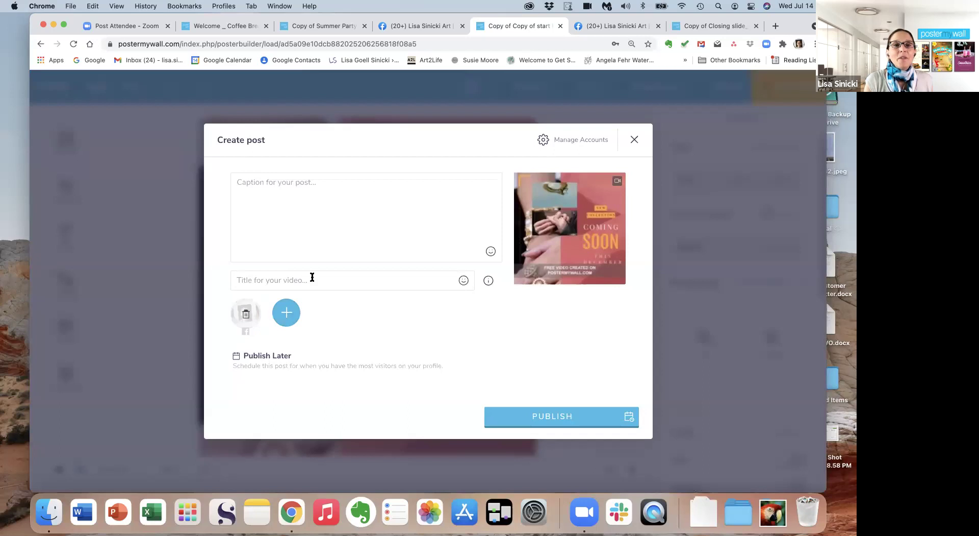
left_click(256, 278)
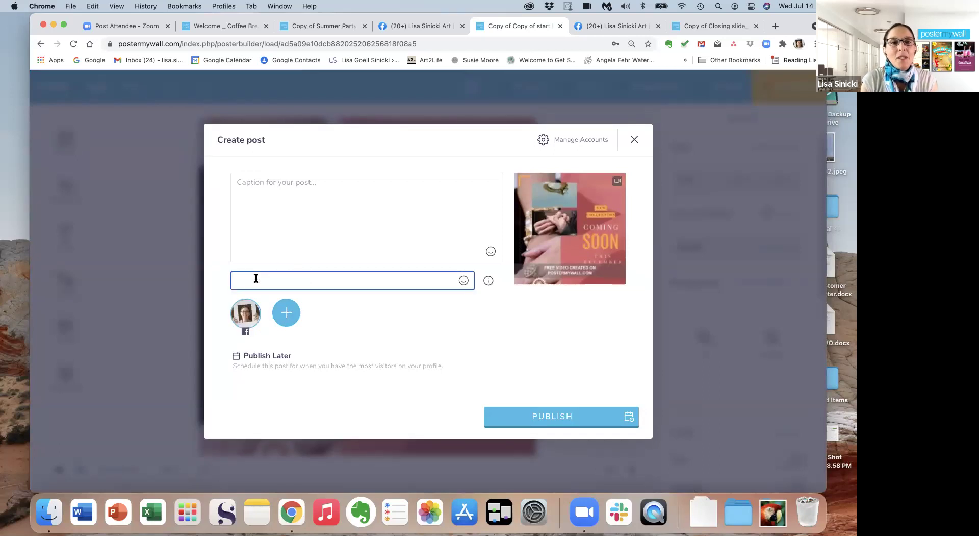
type("Say yes to the ring")
left_click(245, 182)
type("The gift she'll really love")
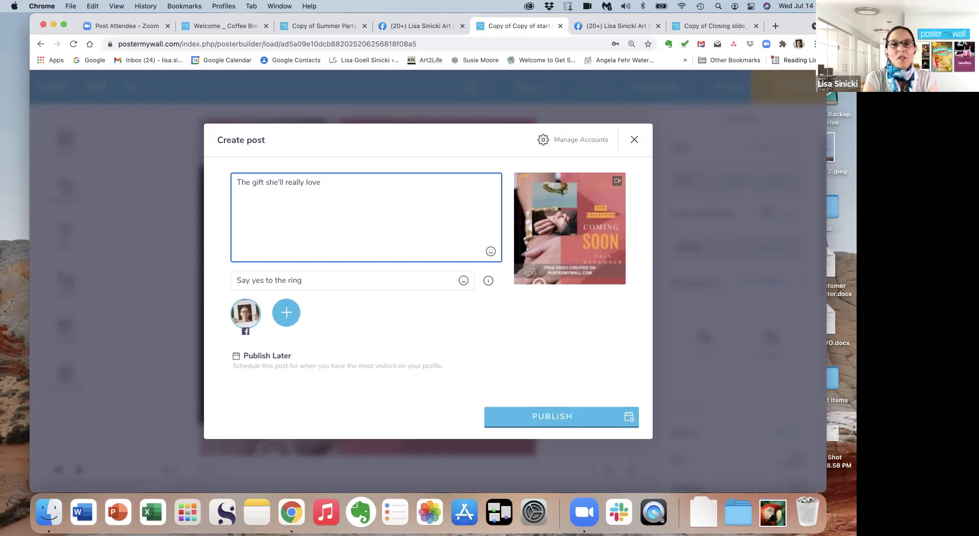
left_click(255, 356)
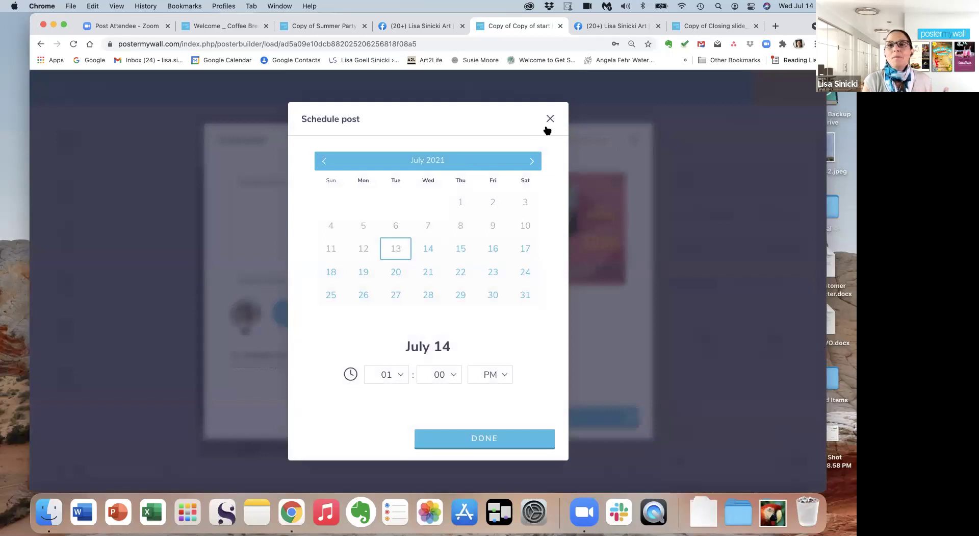
left_click(549, 120)
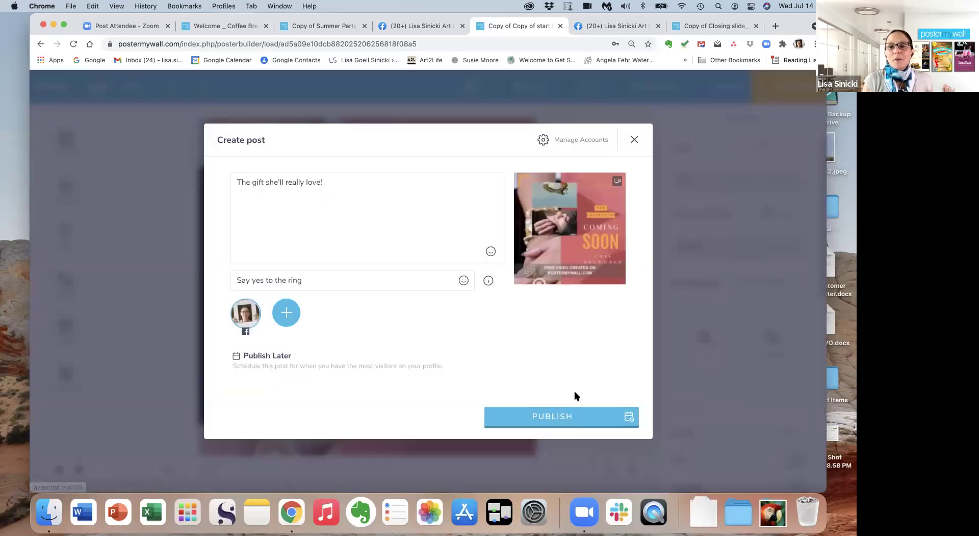
left_click(550, 419)
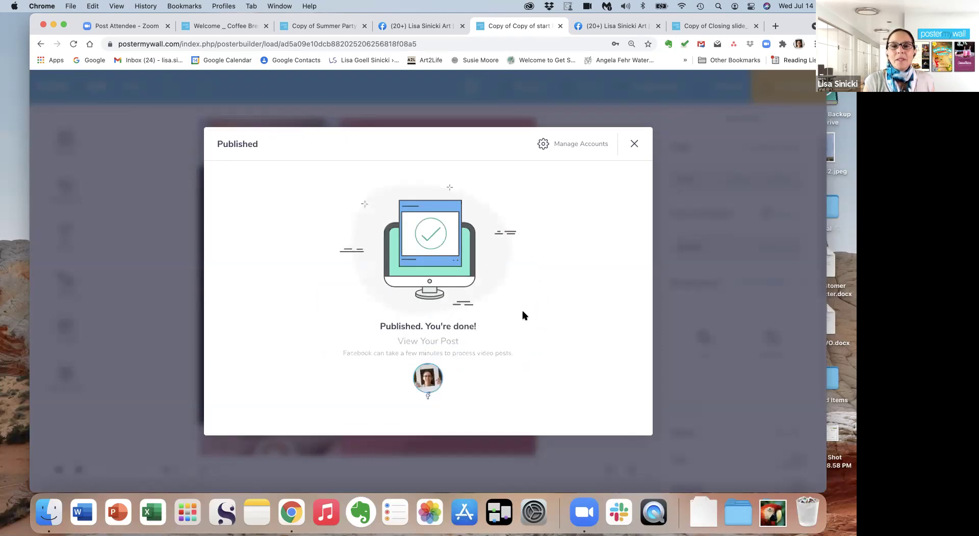
- Open the Facebook art page and reload it so the new post appears
left_click(428, 393)
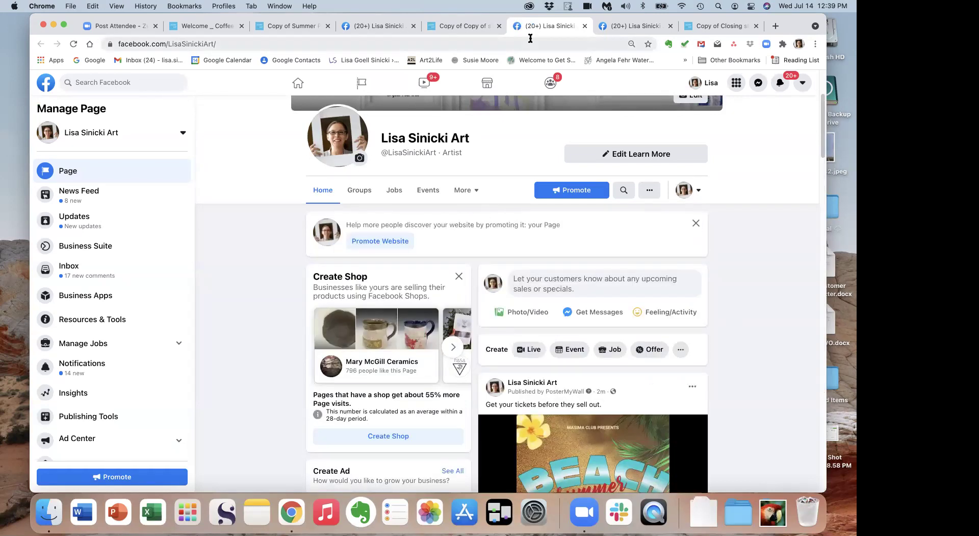
left_click(585, 26)
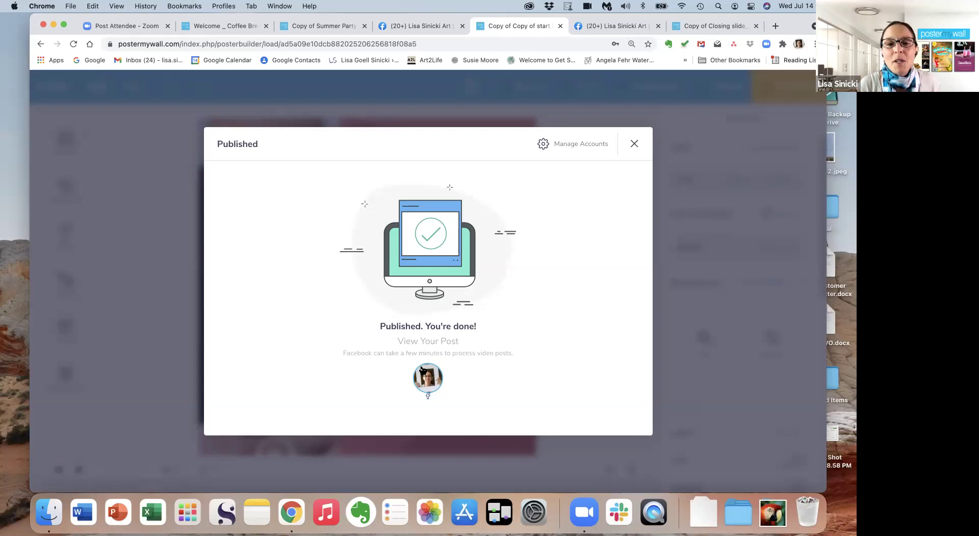
left_click(428, 380)
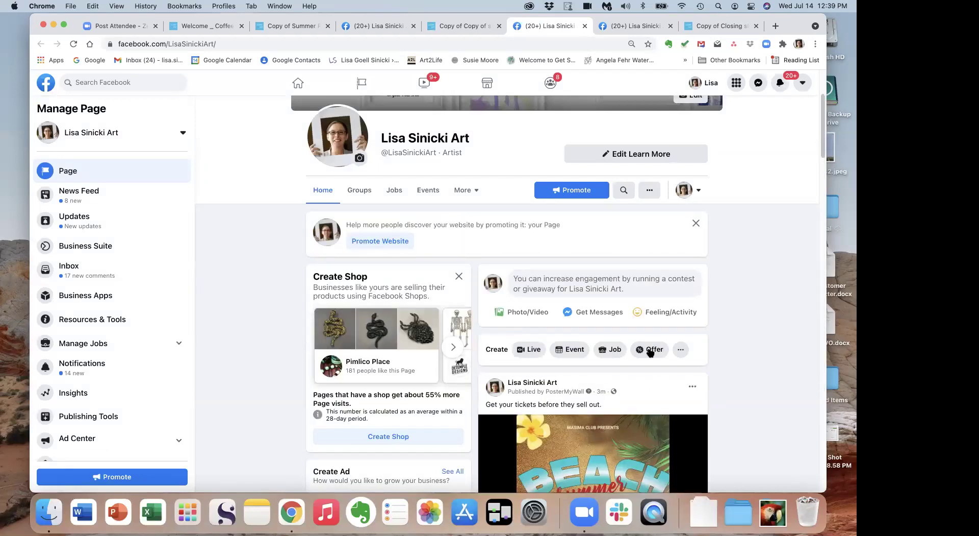
scroll(650, 351, "down", 3)
scroll(649, 352, "down", 2)
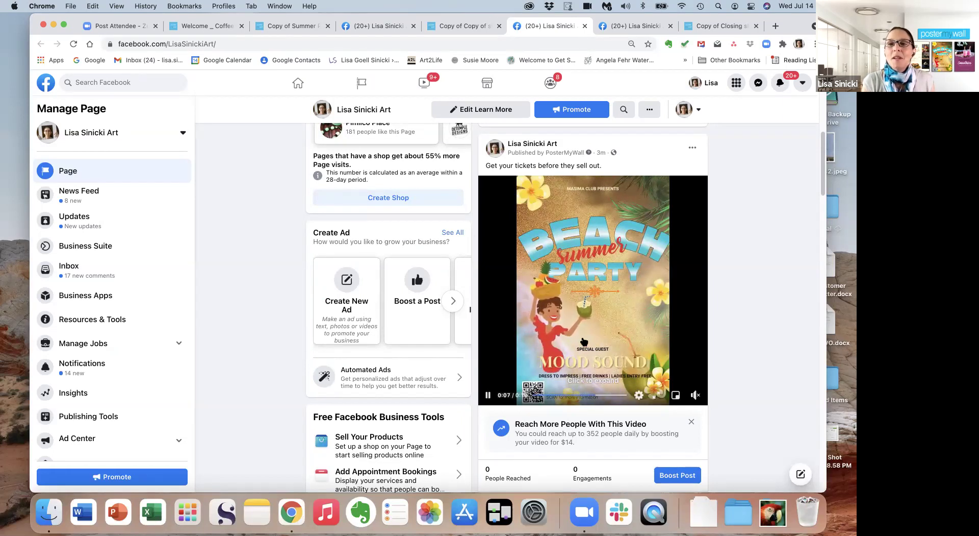
scroll(583, 340, "up", 4)
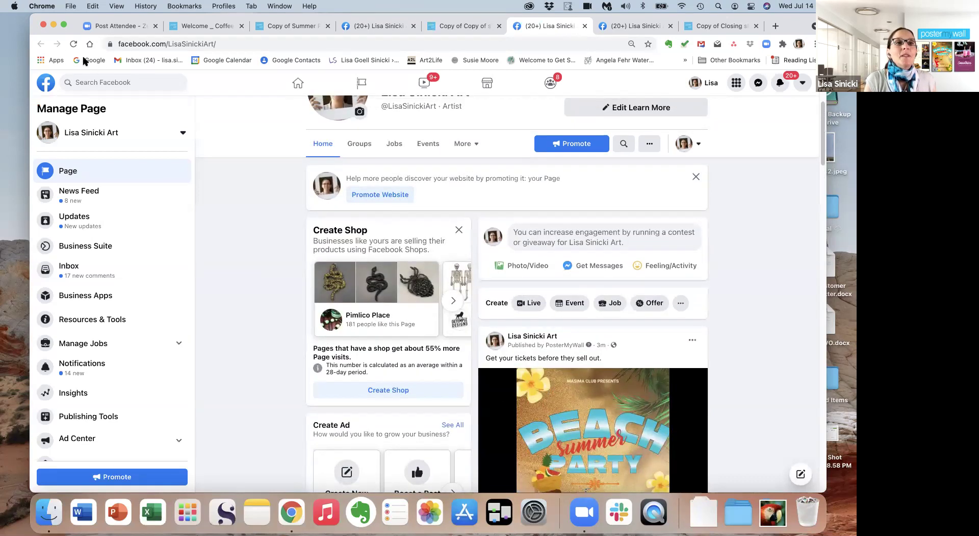
left_click(73, 46)
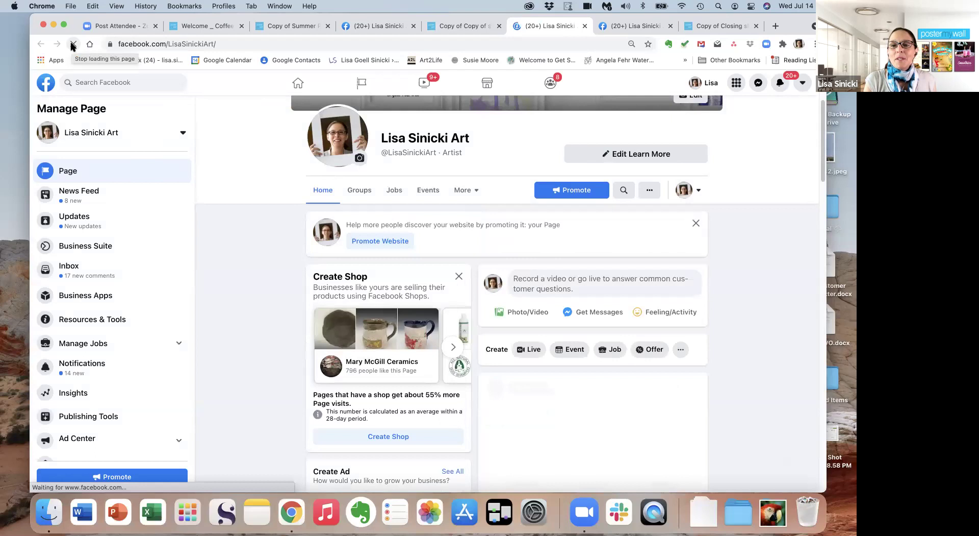
- Find and replay the new ring video post, then switch to the Copy of Closing slide tab
scroll(607, 372, "down", 3)
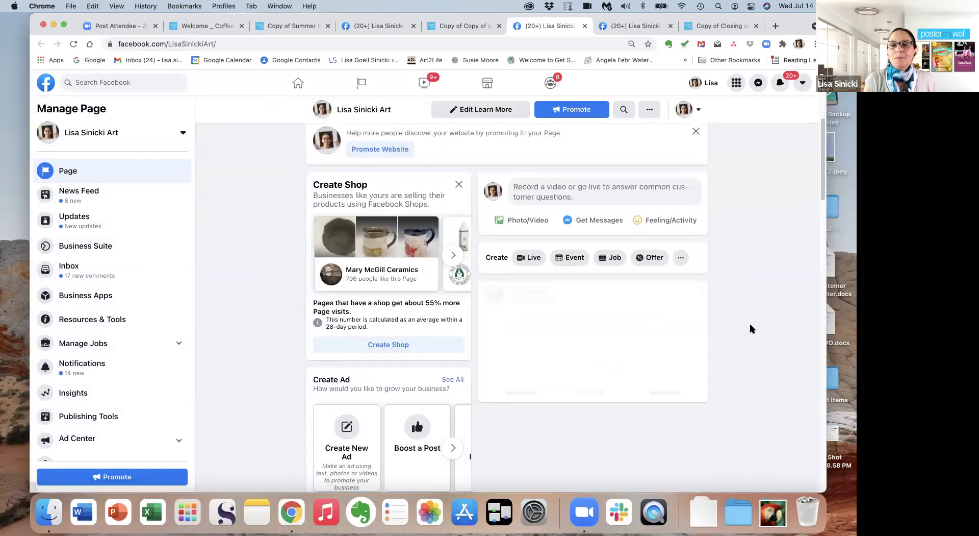
scroll(750, 326, "down", 1)
scroll(749, 326, "down", 5)
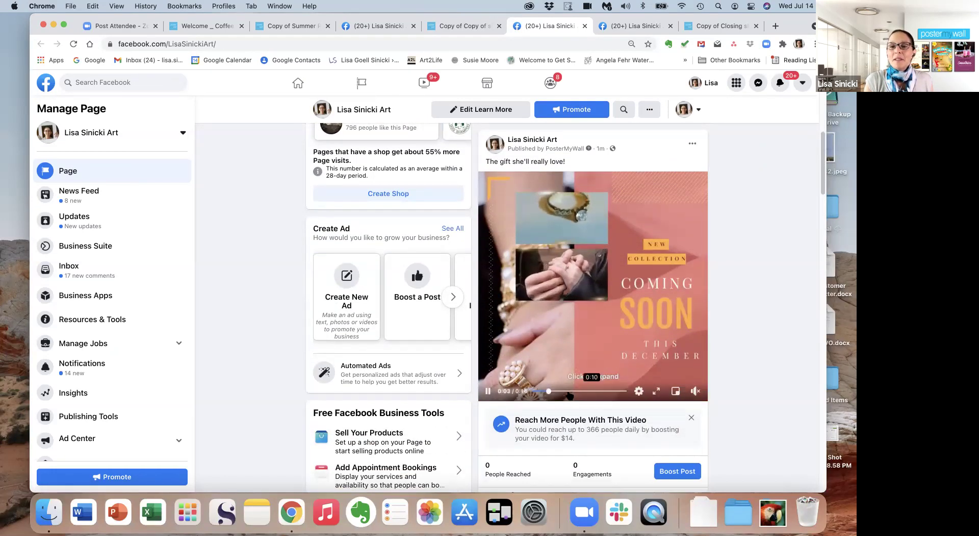
left_click(535, 390)
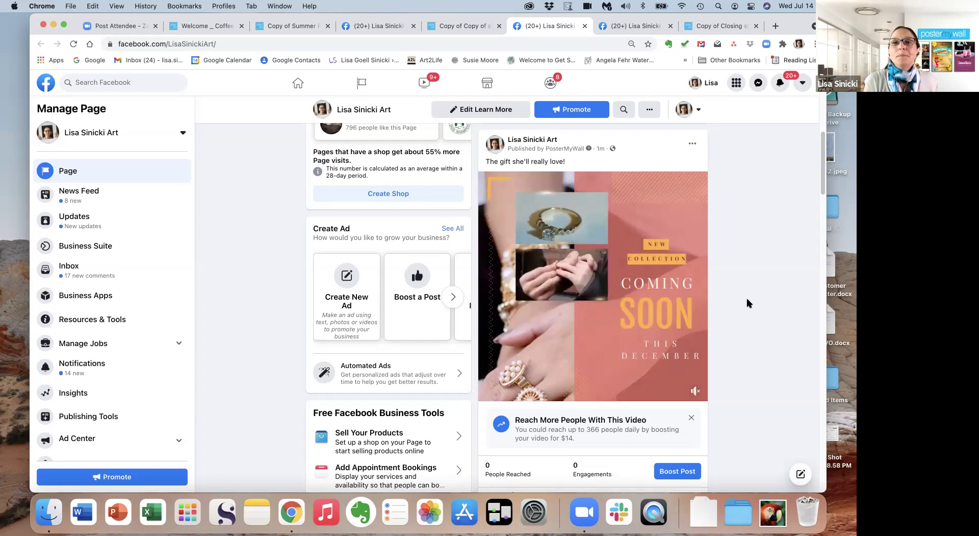
left_click(706, 26)
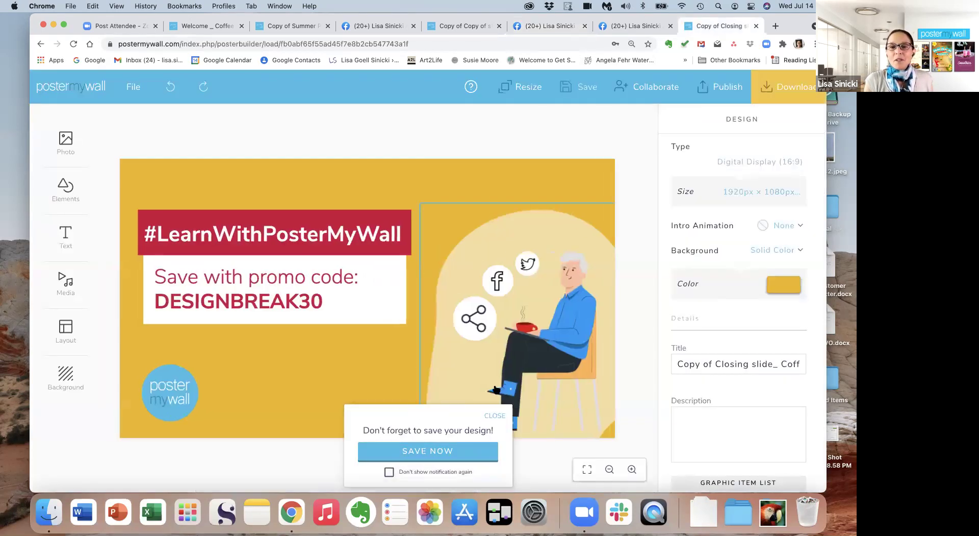
- Close the 'Don't forget to save your design!' reminder over the DESIGNBREAK30 closing slide
left_click(498, 416)
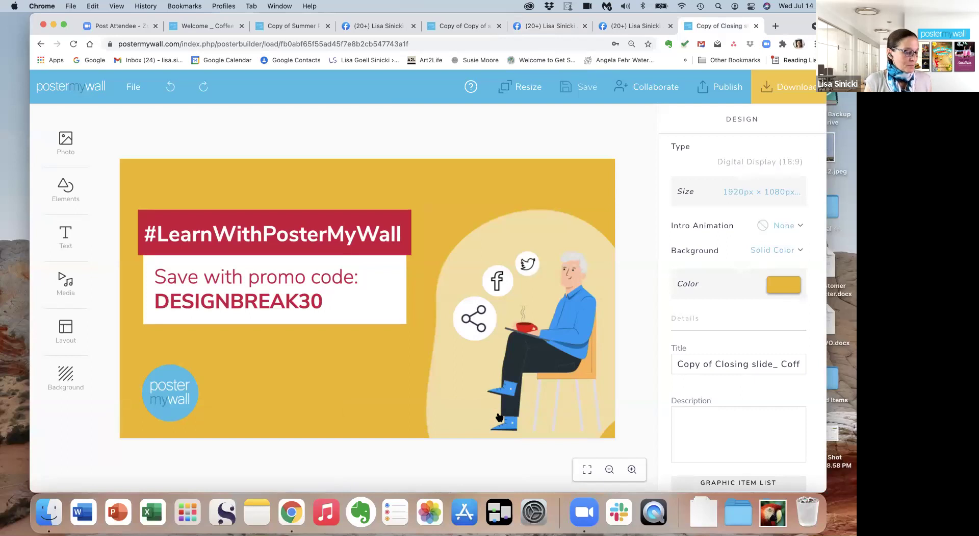